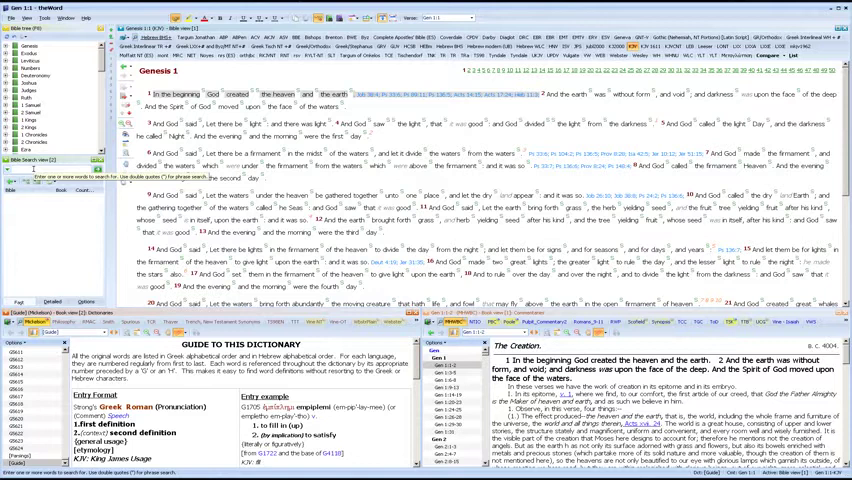
Step: Put the cursor in the Bible Search box to begin a query
click(30, 170)
text(living)
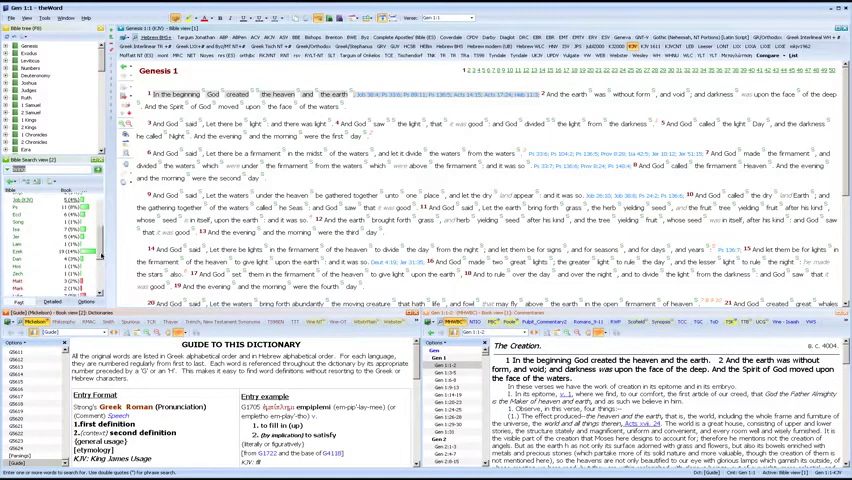
scroll(100, 256, down, 2)
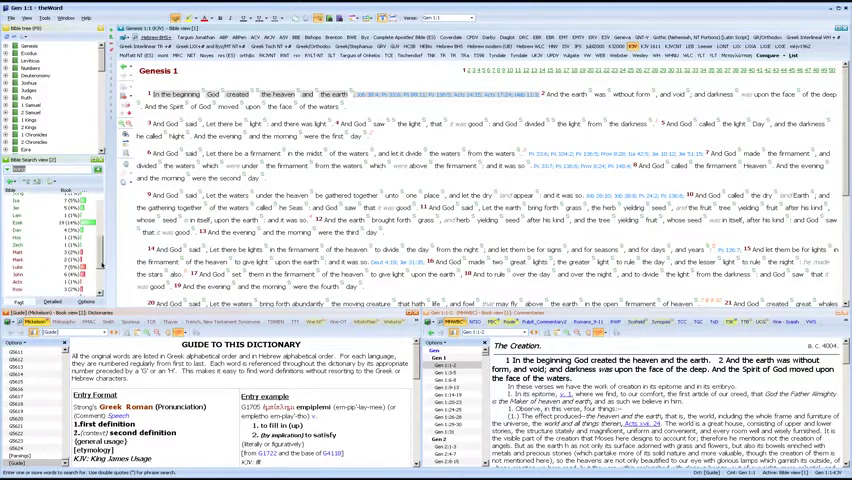
scroll(103, 258, up, 1)
scroll(106, 240, up, 3)
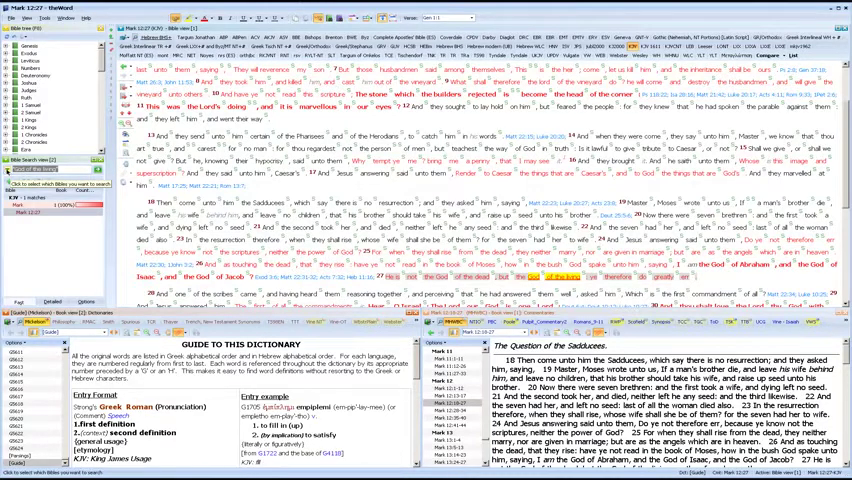
Step: Show the Which Bible choices and the Bibles available under the This Bible scope
click(7, 170)
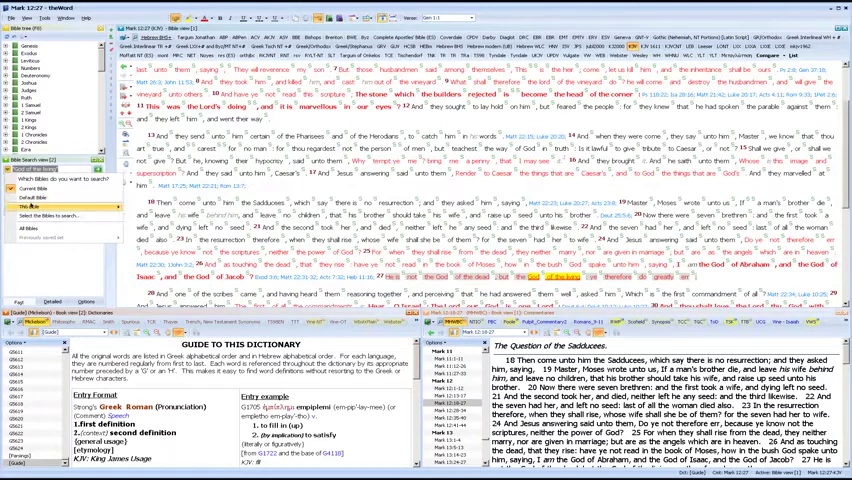
click(32, 207)
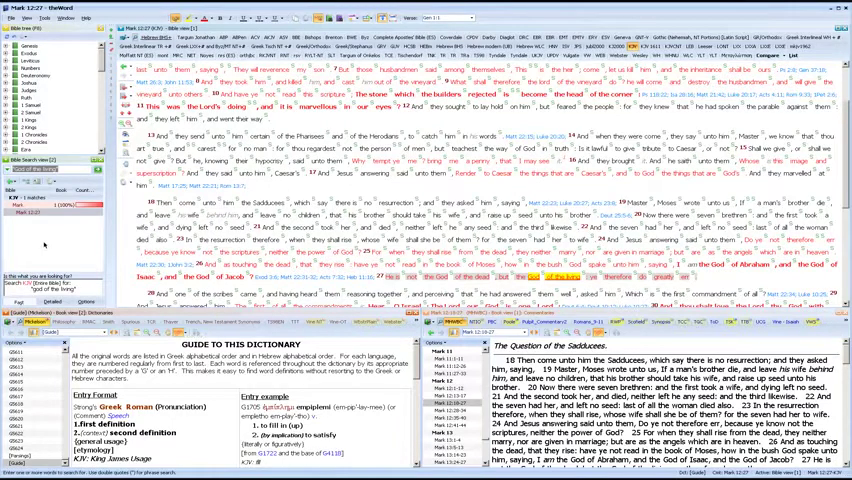
Step: Open and close the full Bible module list, then dismiss the Bible scope choices unchanged
click(66, 176)
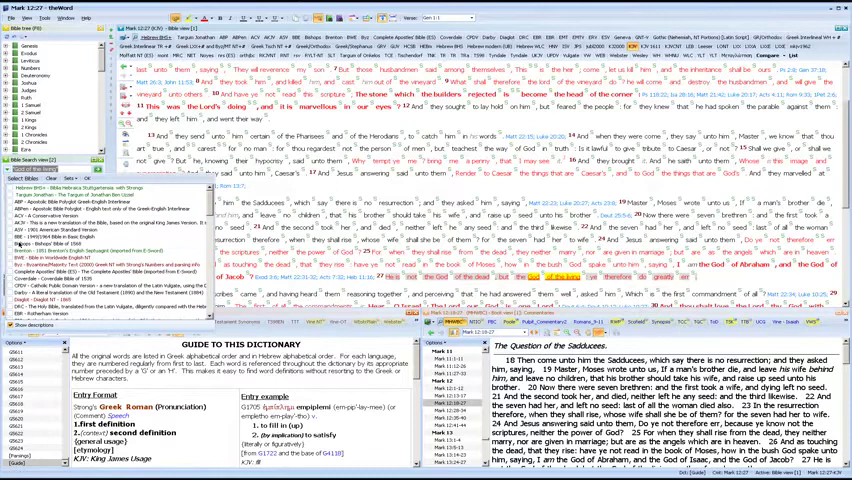
click(19, 244)
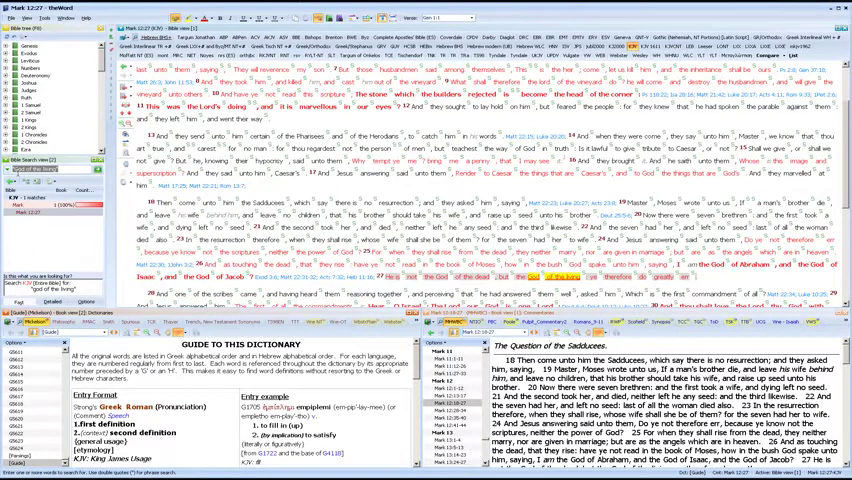
click(8, 169)
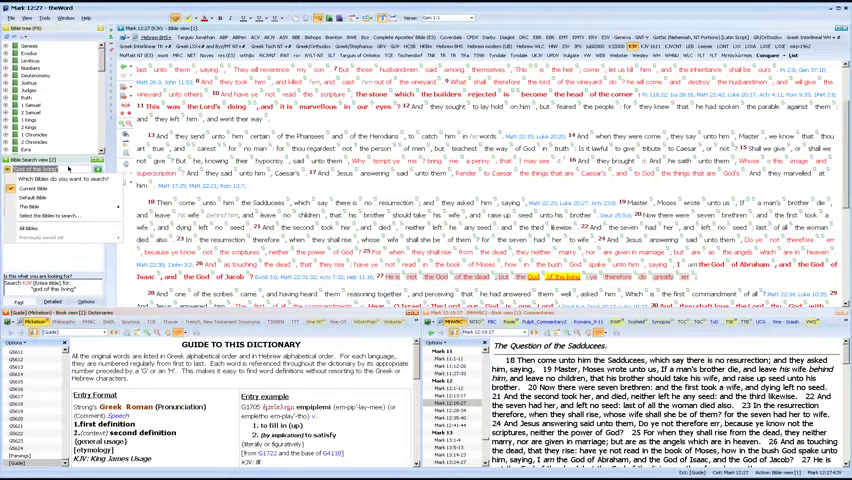
click(68, 169)
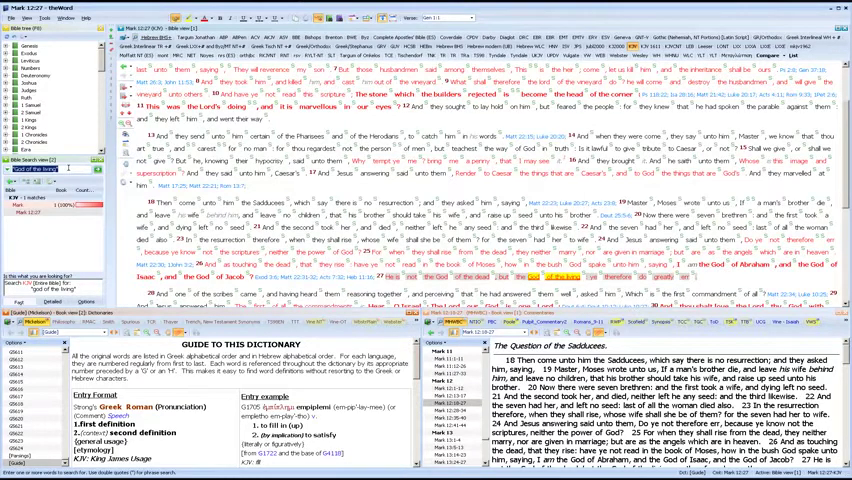
text(king)
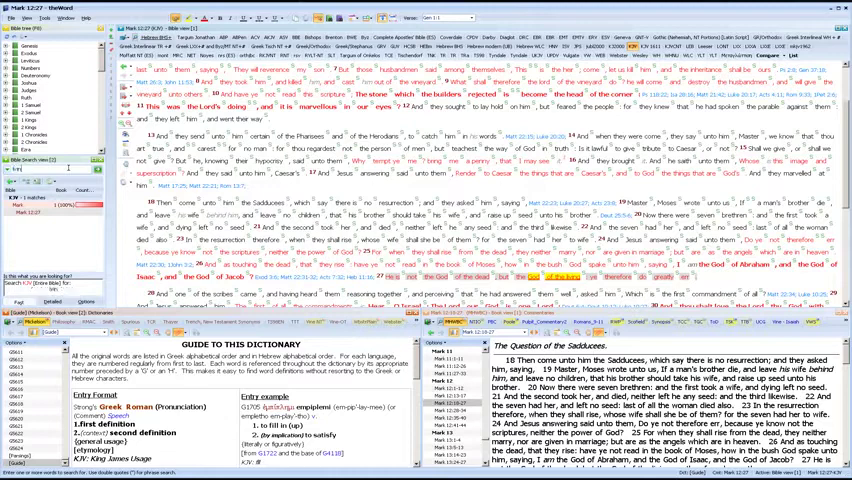